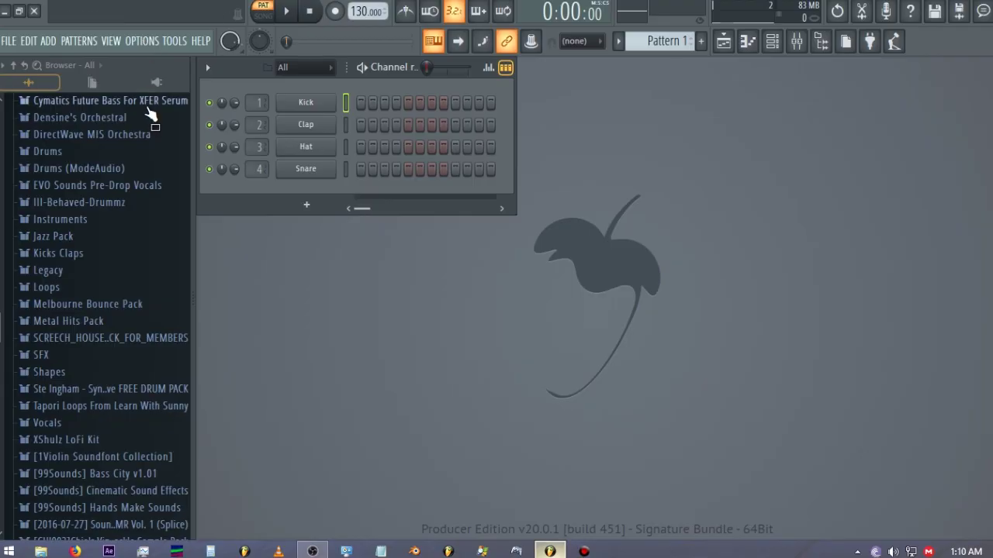
Keep FL Studio ASIO as the audio device in the Audio settings.
click(152, 44)
click(192, 88)
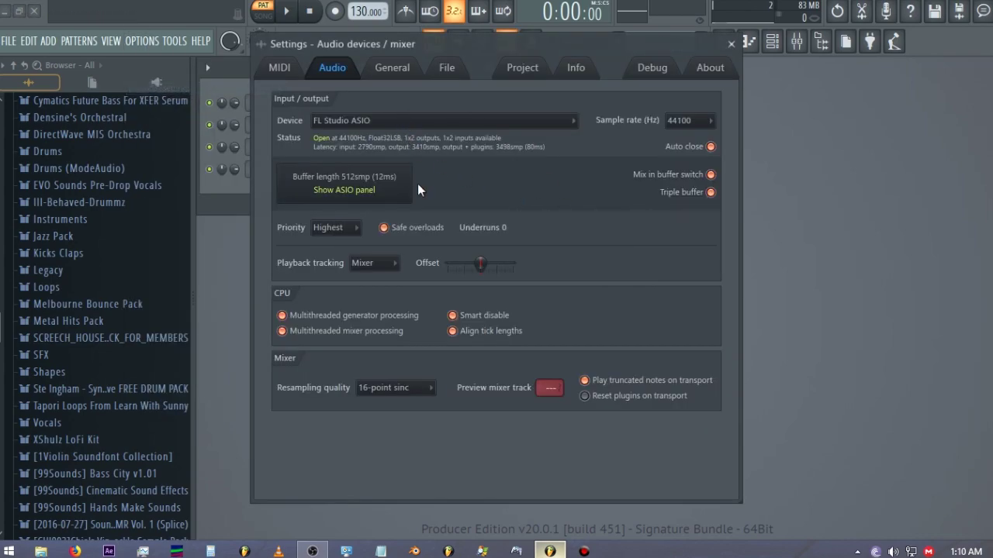
click(386, 121)
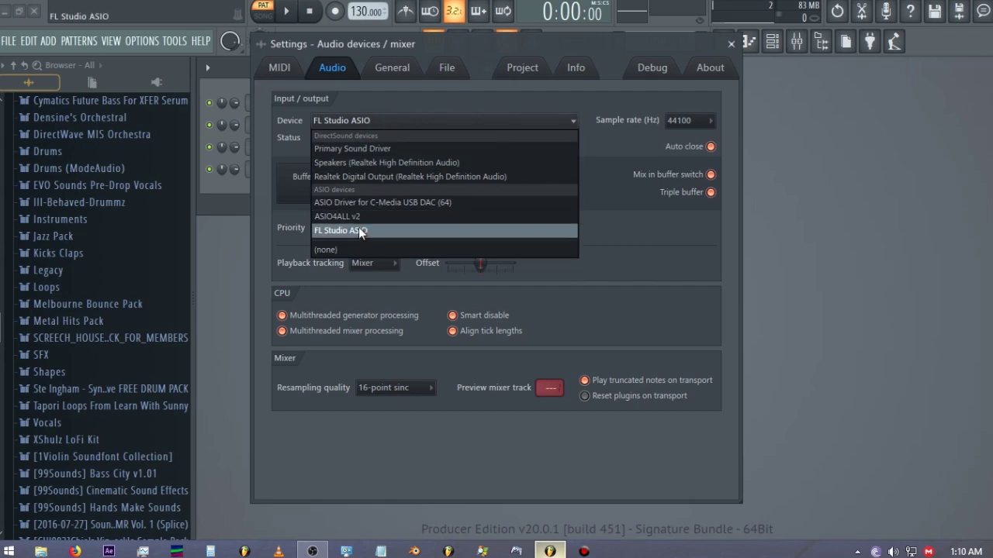
click(284, 140)
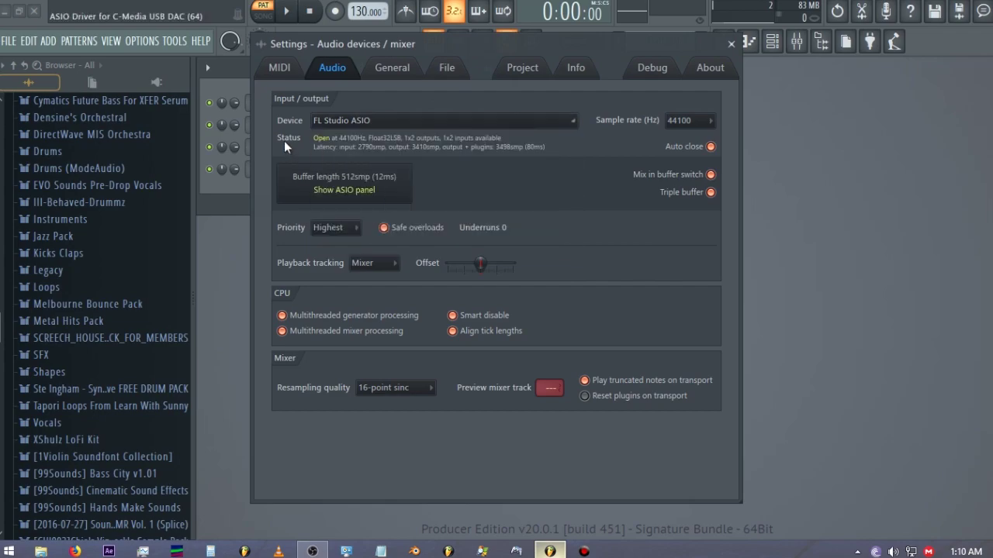
mouse_move(312, 551)
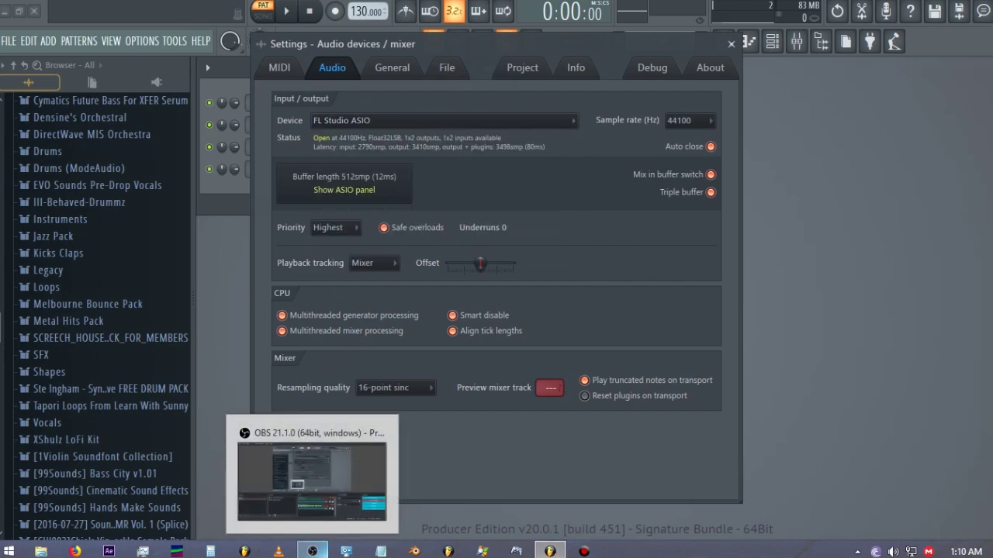
click(465, 120)
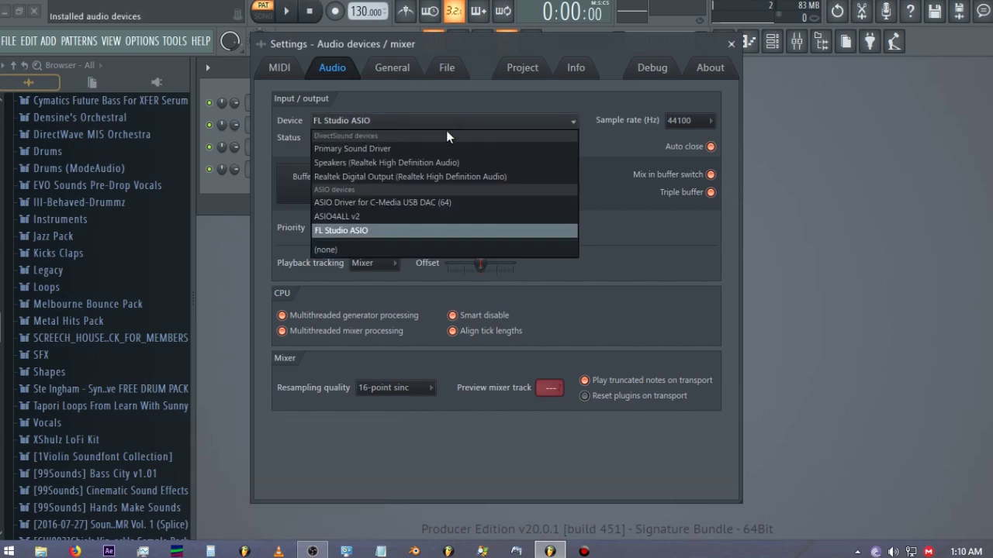
click(290, 137)
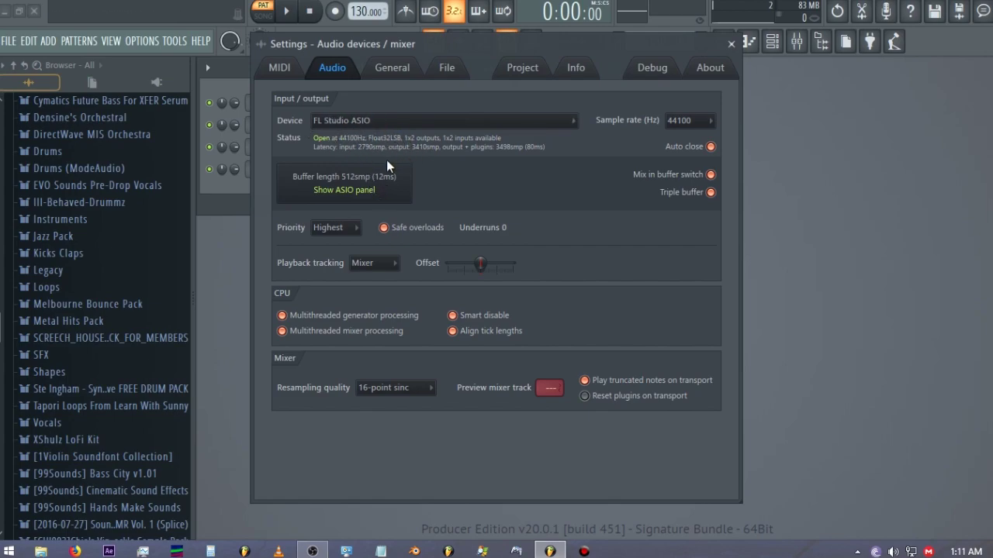
Set the ASIO input to Microphone (Blue Snowball) and close both settings windows.
click(355, 191)
click(390, 275)
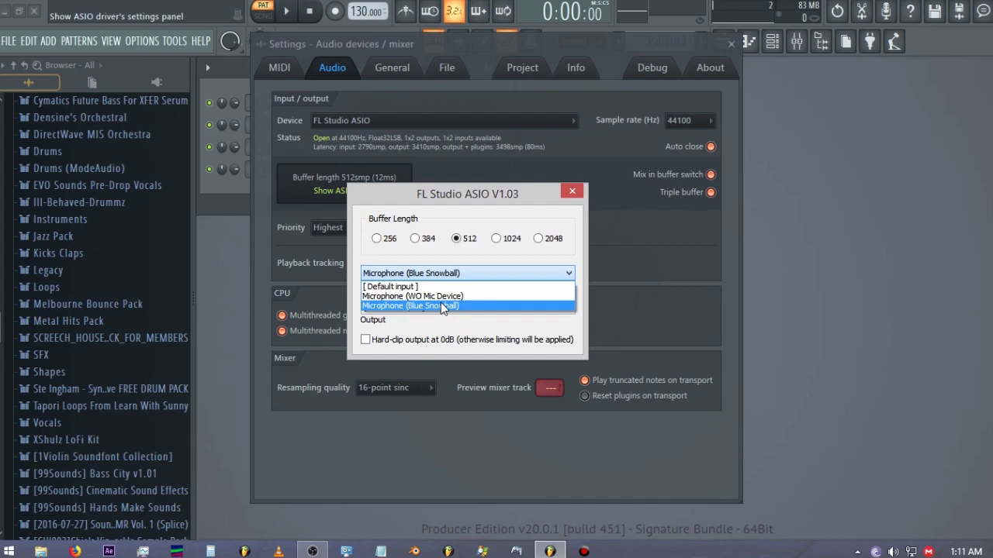
click(404, 250)
click(417, 278)
click(431, 283)
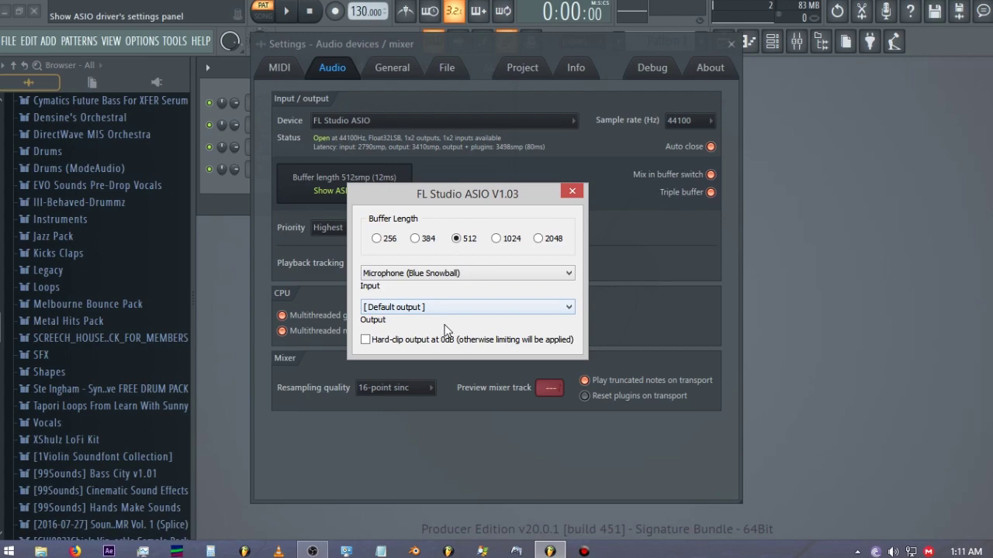
click(572, 192)
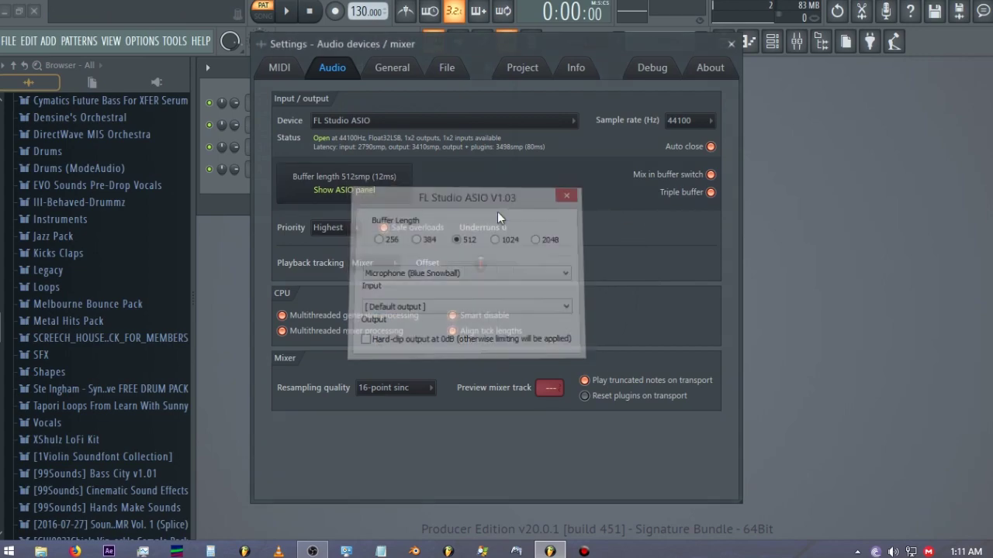
click(730, 44)
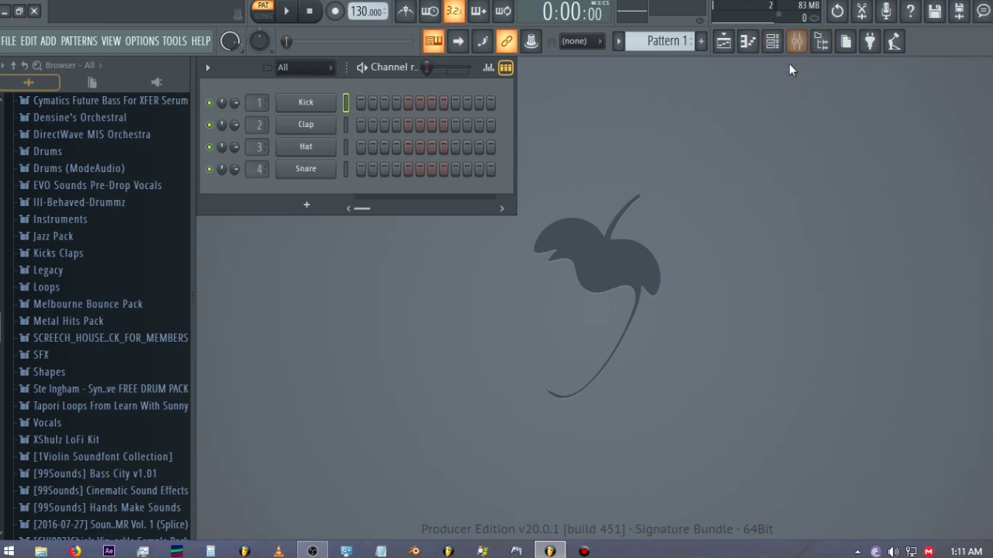
Open the mixer, resize its window, and select Insert 9 for the vocal.
click(804, 47)
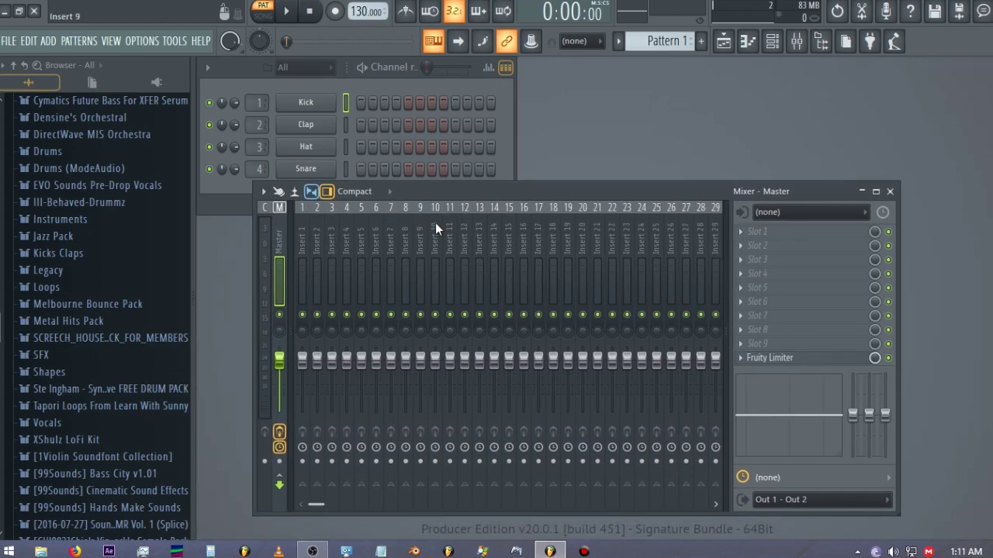
drag(253, 184, 219, 185)
click(392, 241)
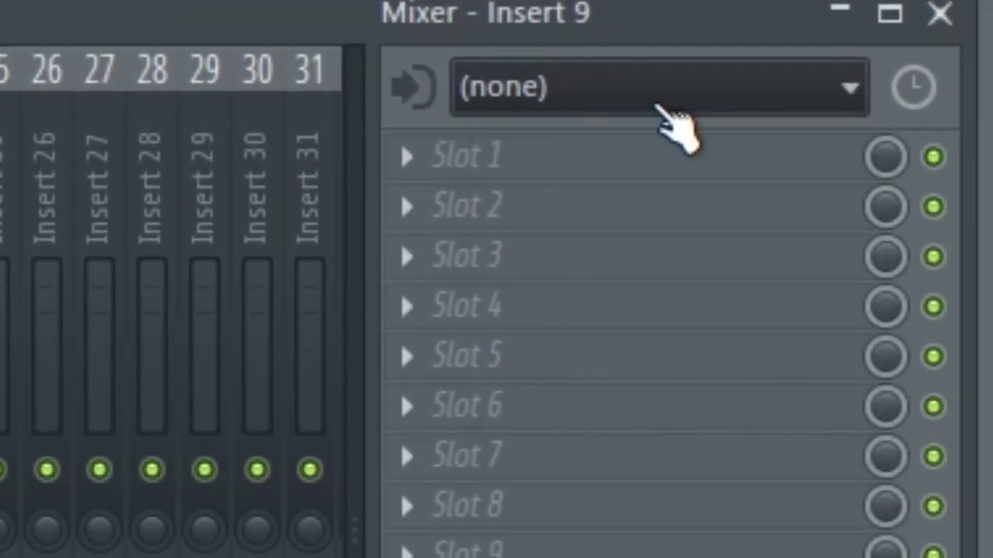
Route the In 1 - In 2 audio input into mixer Insert 9.
click(621, 106)
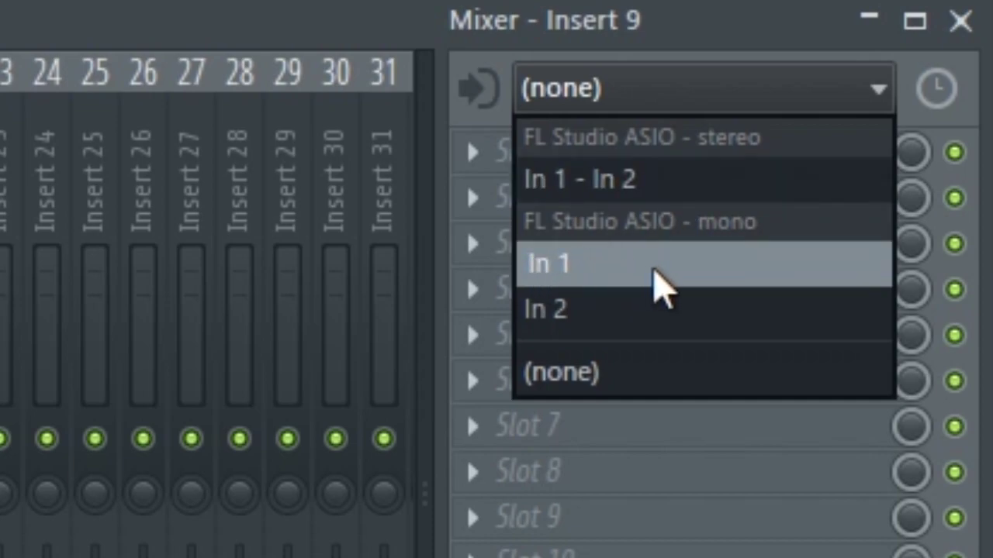
click(644, 194)
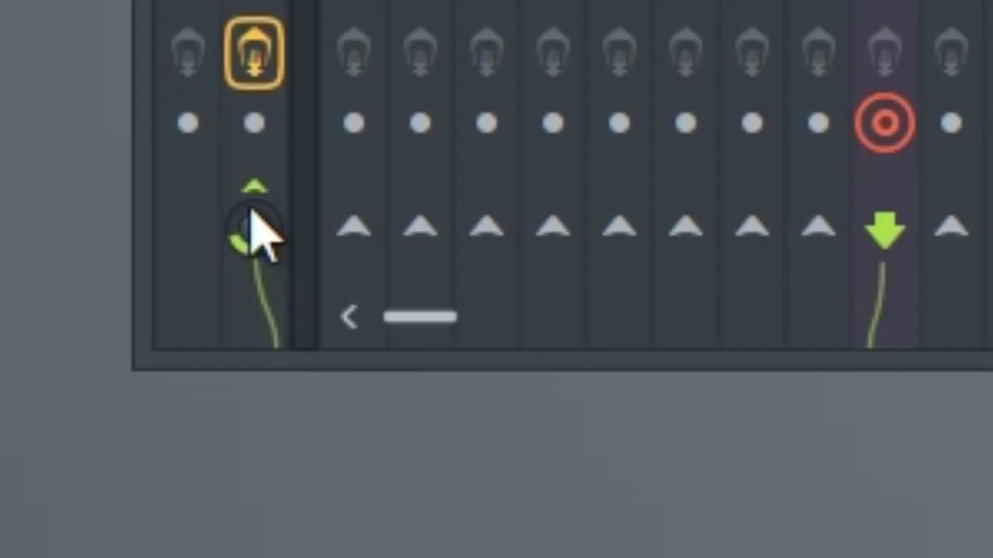
scroll(256, 224, down, 10)
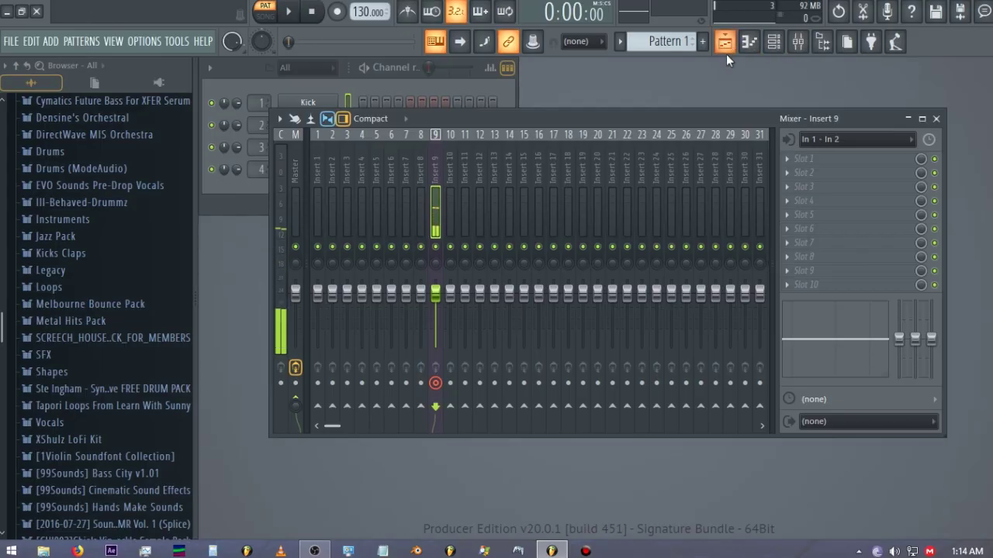
Record a vocal take into the playlist as an audio clip on Track 1, then stop.
click(726, 43)
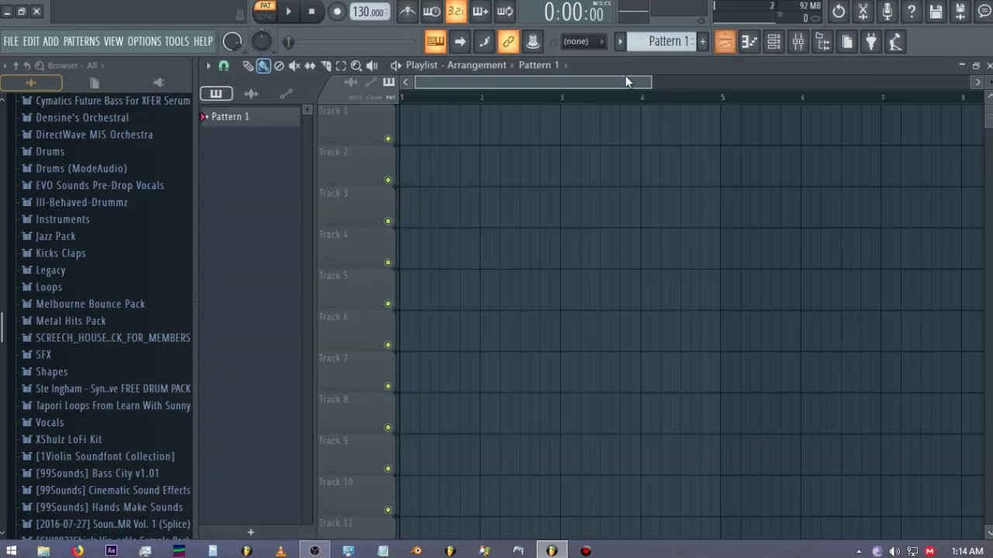
click(337, 12)
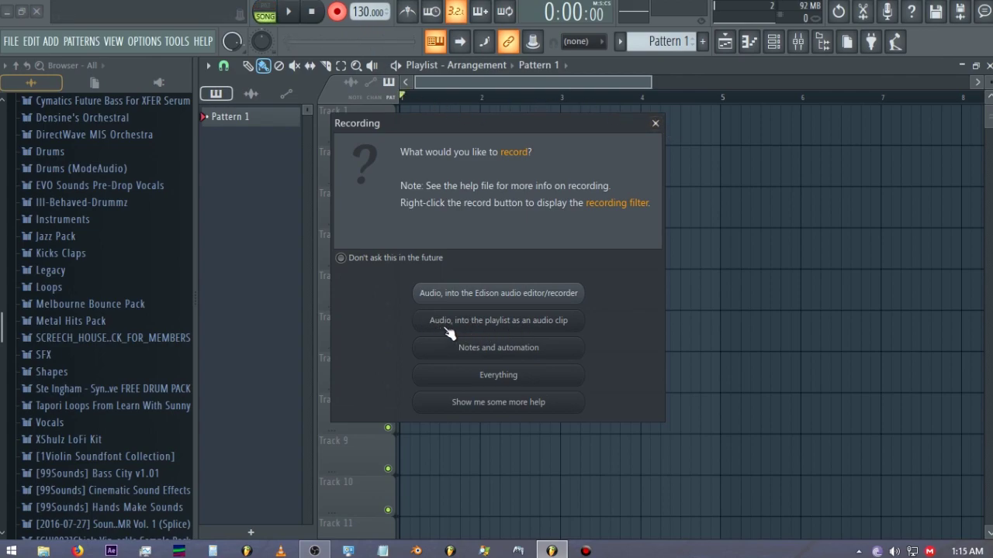
click(528, 332)
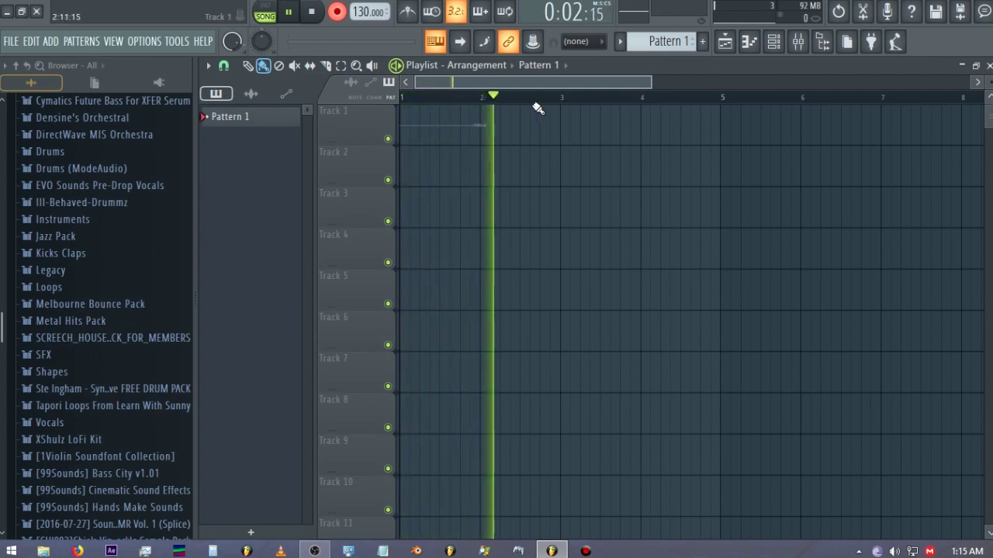
scroll(530, 98, up, 2)
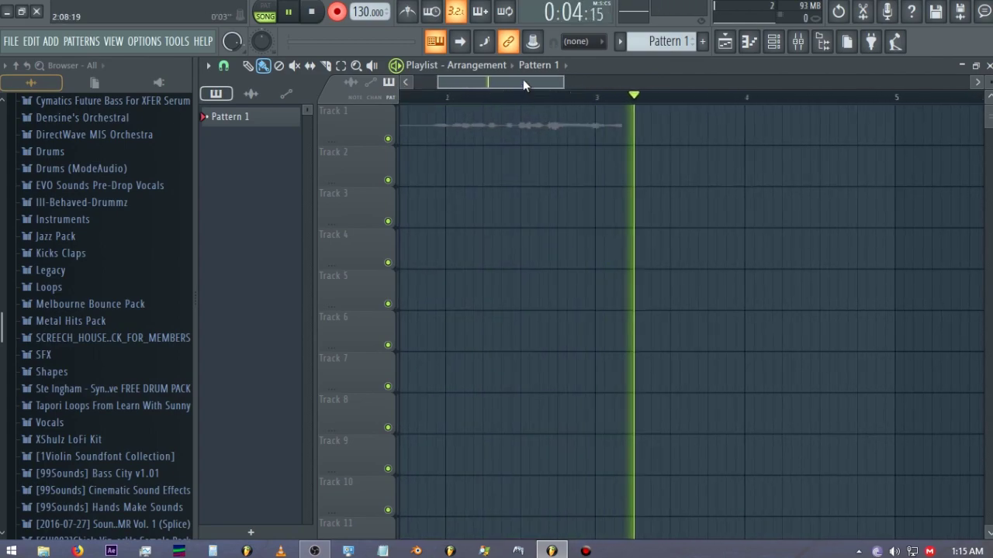
scroll(523, 79, up, 1)
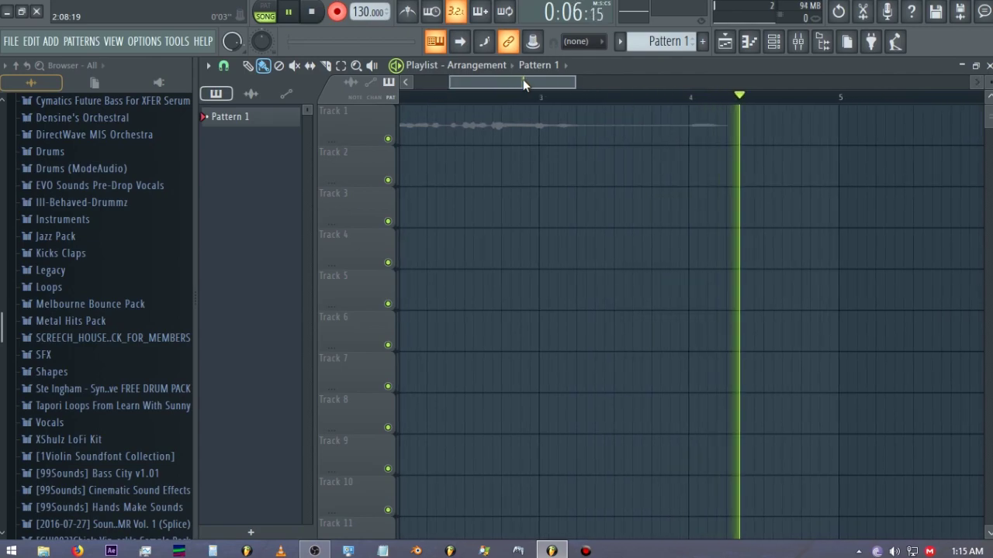
scroll(557, 97, down, 2)
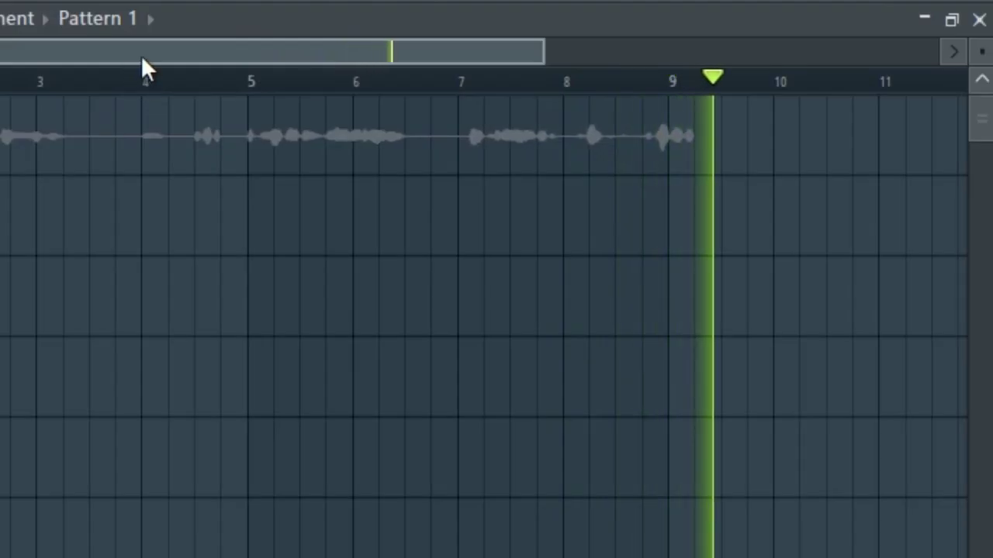
scroll(142, 52, down, 2)
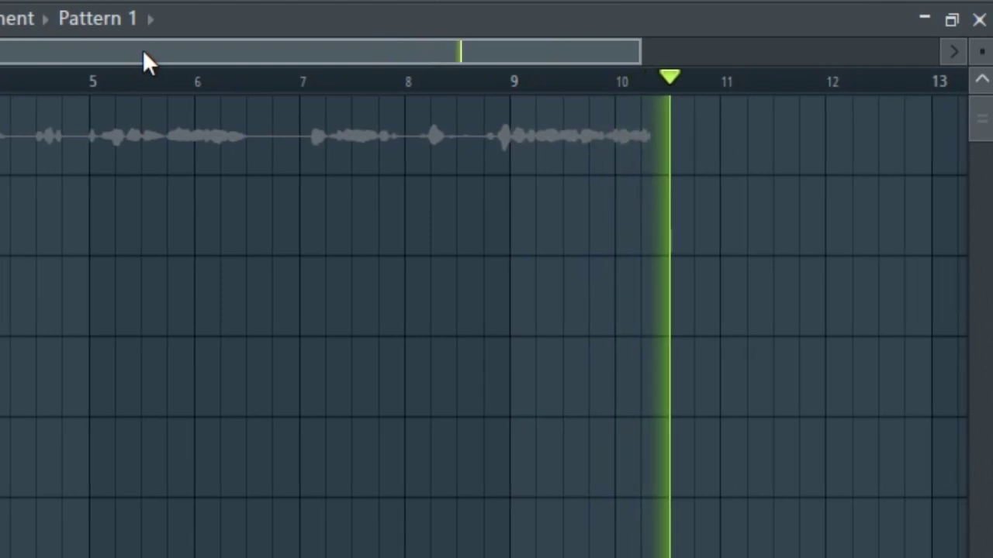
scroll(142, 49, down, 2)
scroll(396, 93, up, 3)
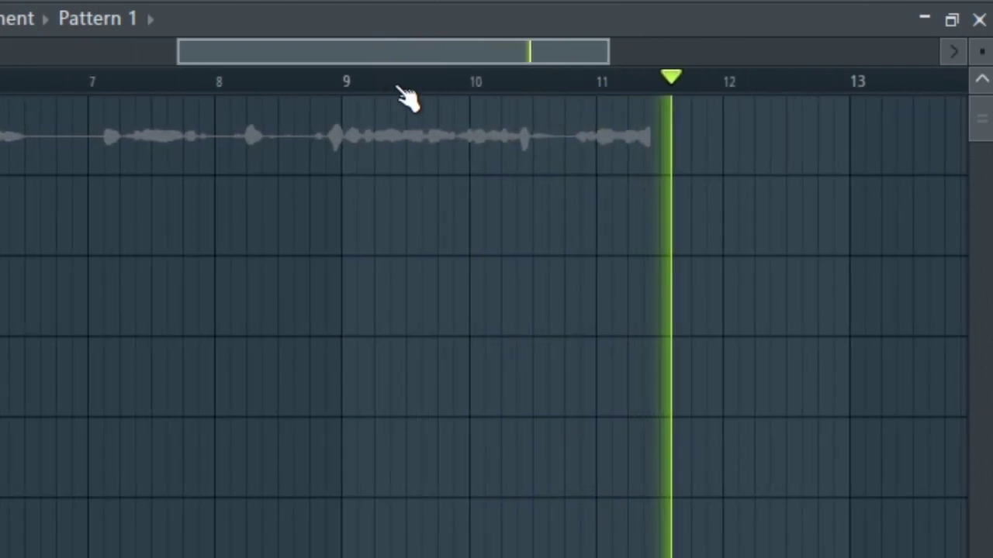
scroll(405, 93, down, 4)
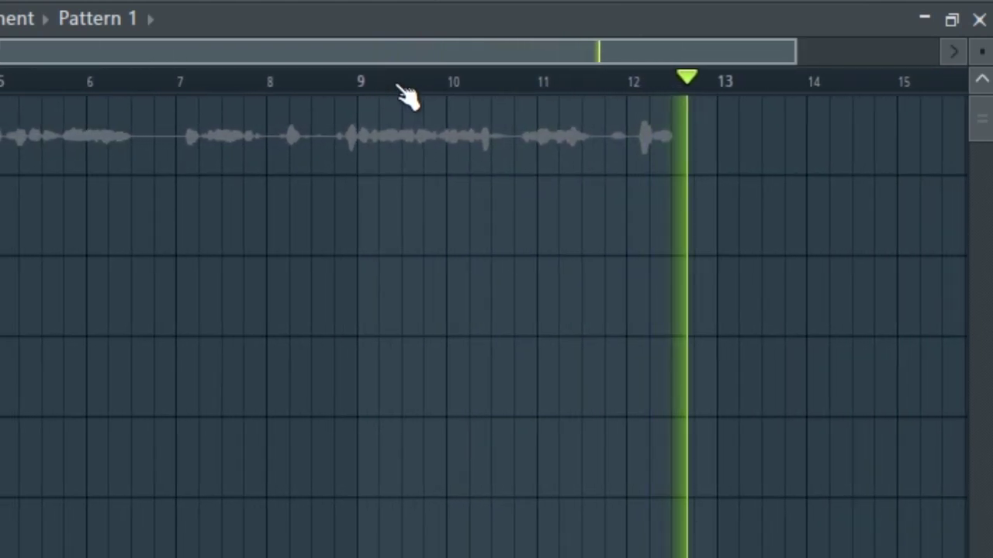
scroll(400, 87, down, 2)
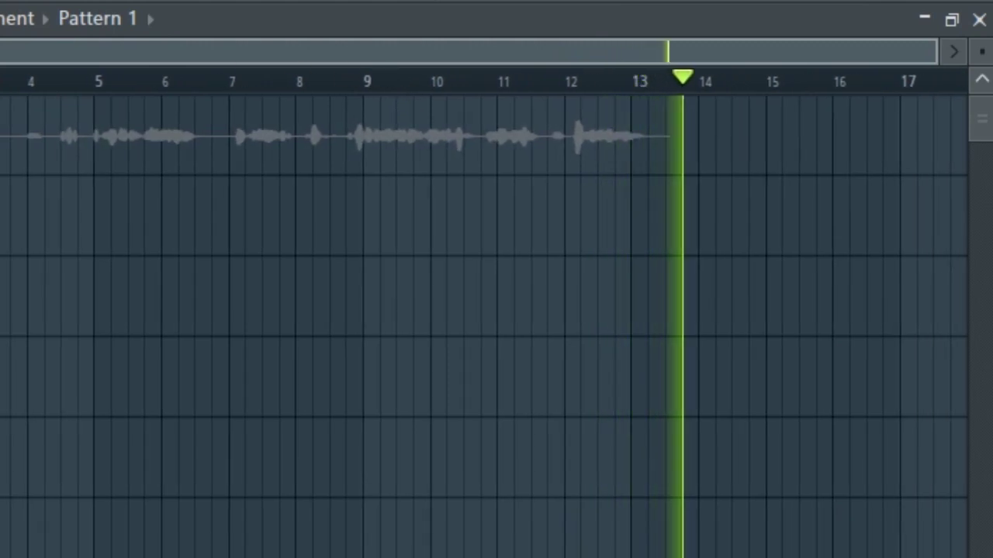
key(space)
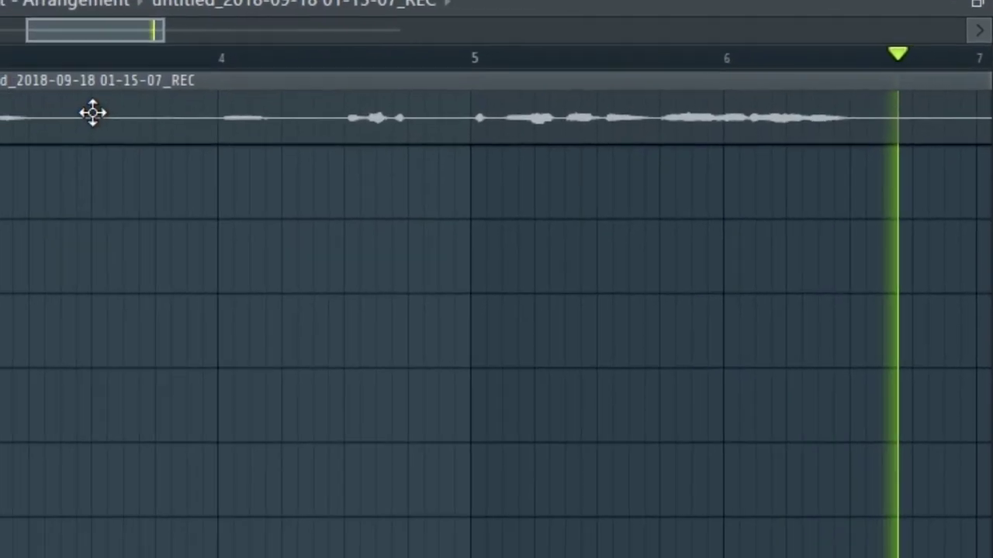
Turn on Normalize in the recorded vocal clip's sample settings.
double_click(31, 143)
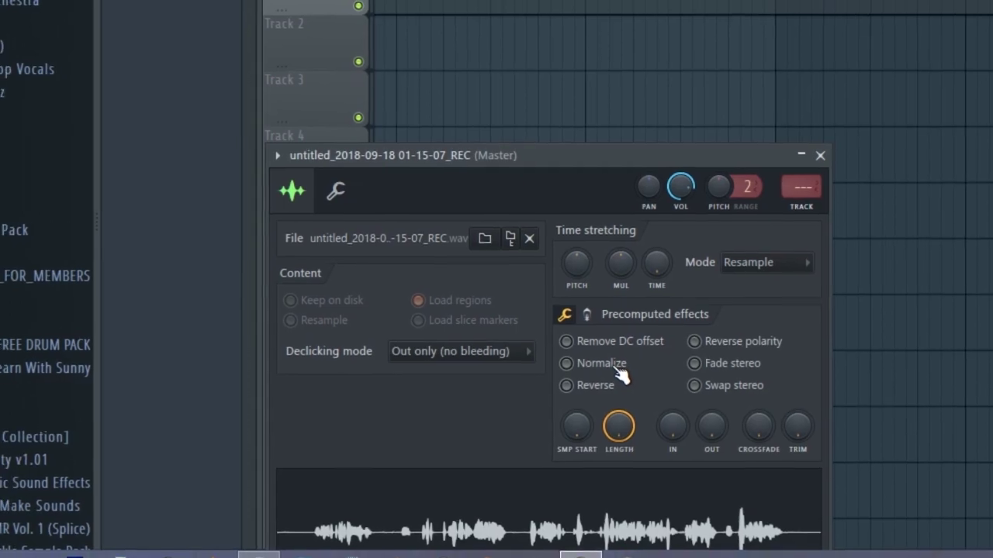
click(618, 370)
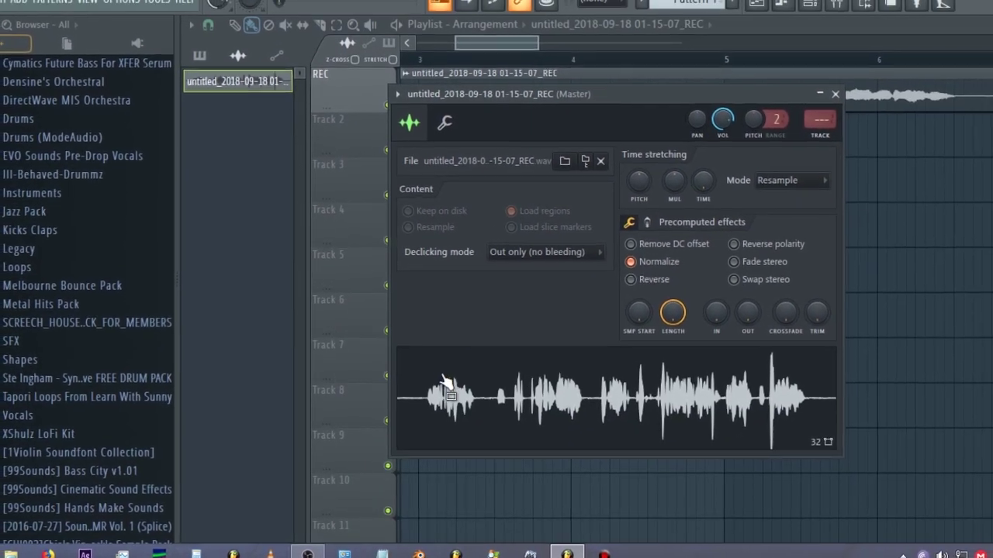
click(778, 210)
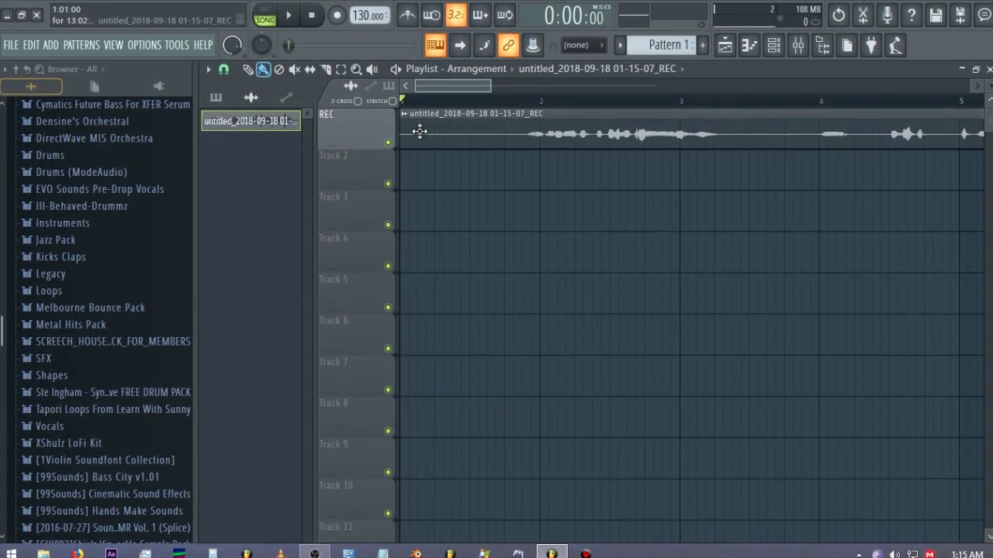
Play the vocal from the start to hear its background noise, then reopen the clip's settings.
key(space)
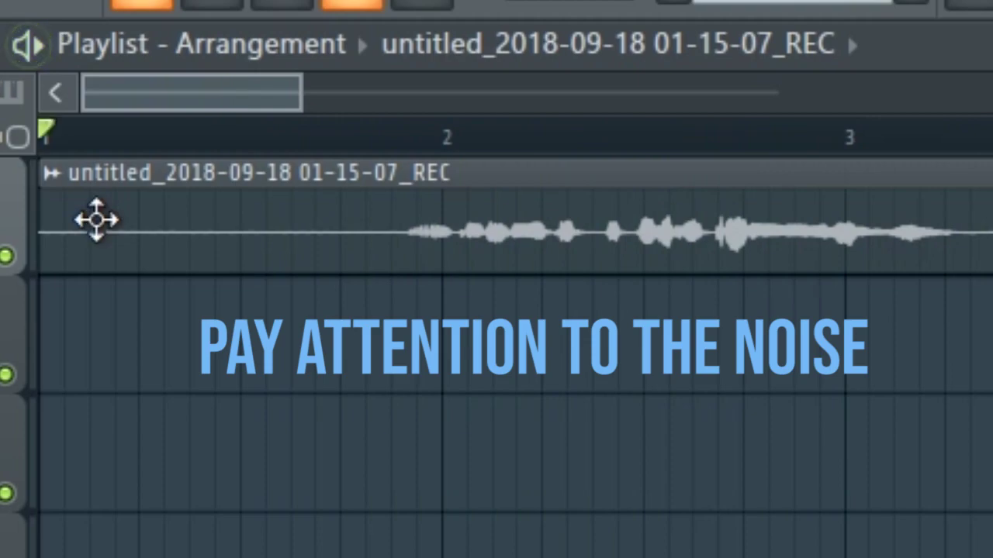
click(103, 138)
click(109, 210)
click(82, 213)
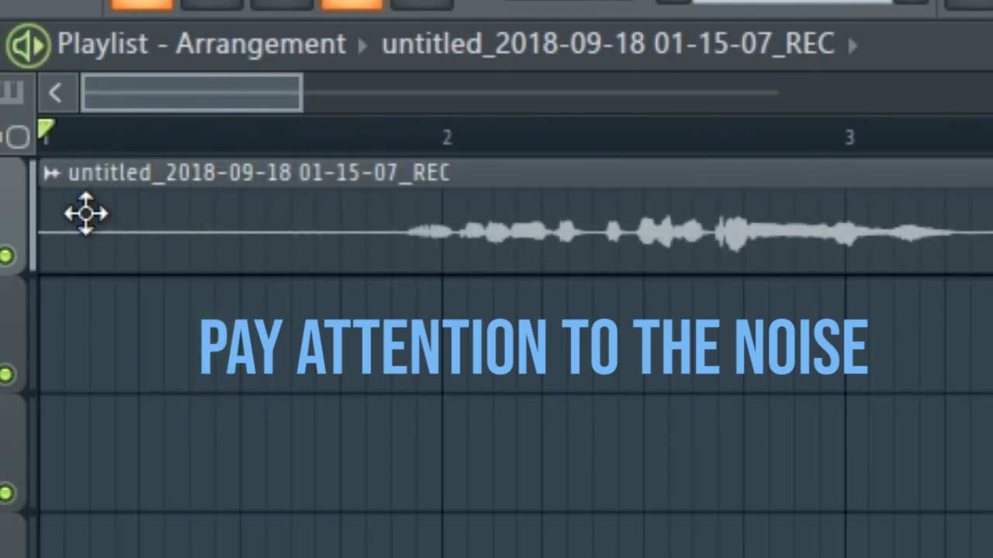
double_click(277, 221)
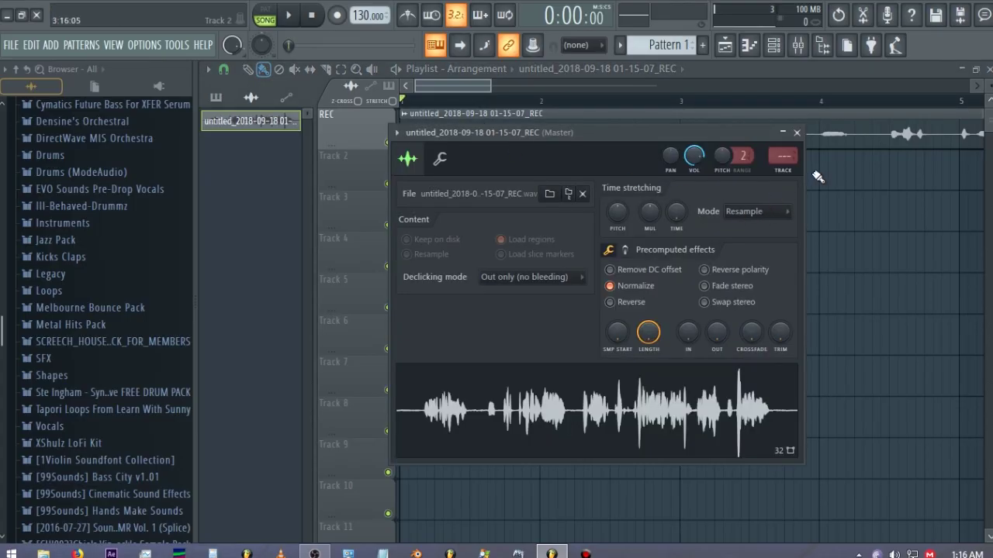
Assign the vocal clip its own mixer insert and load Fruity Limiter into an empty slot.
click(797, 131)
click(521, 113)
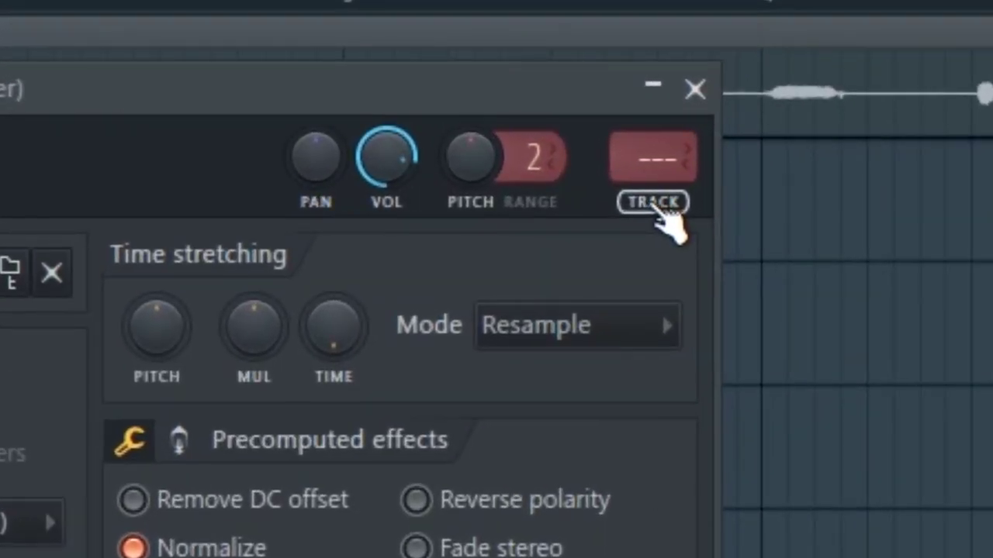
click(784, 170)
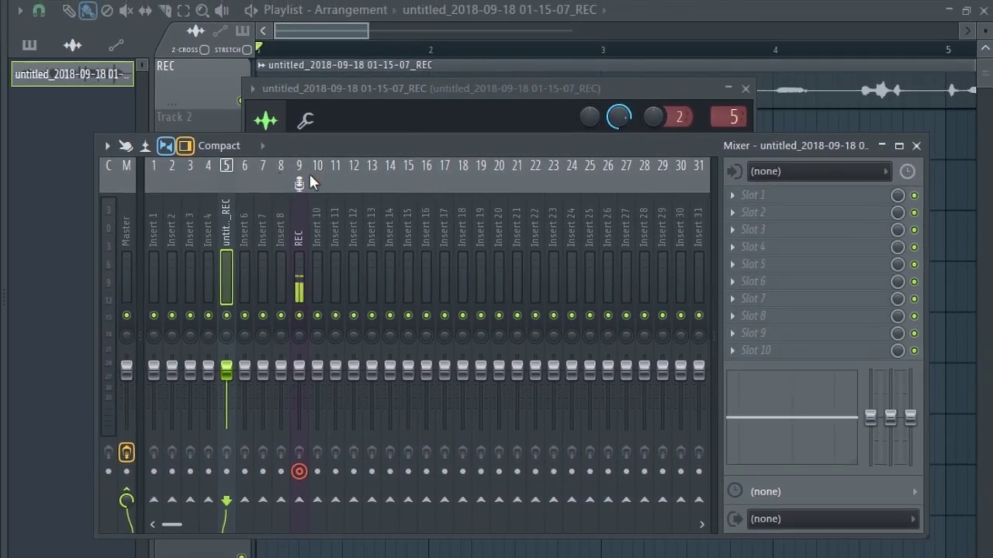
click(743, 355)
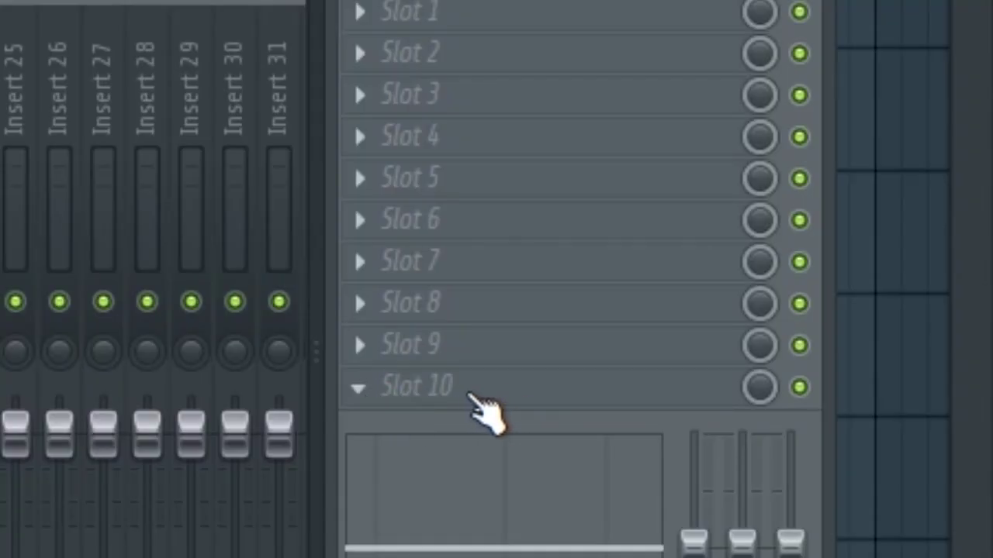
click(473, 400)
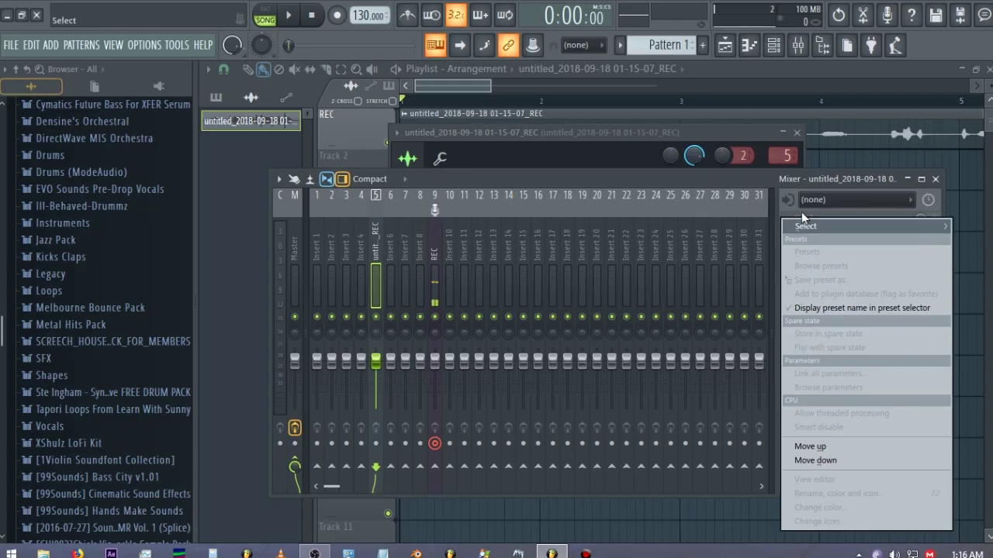
mouse_move(810, 226)
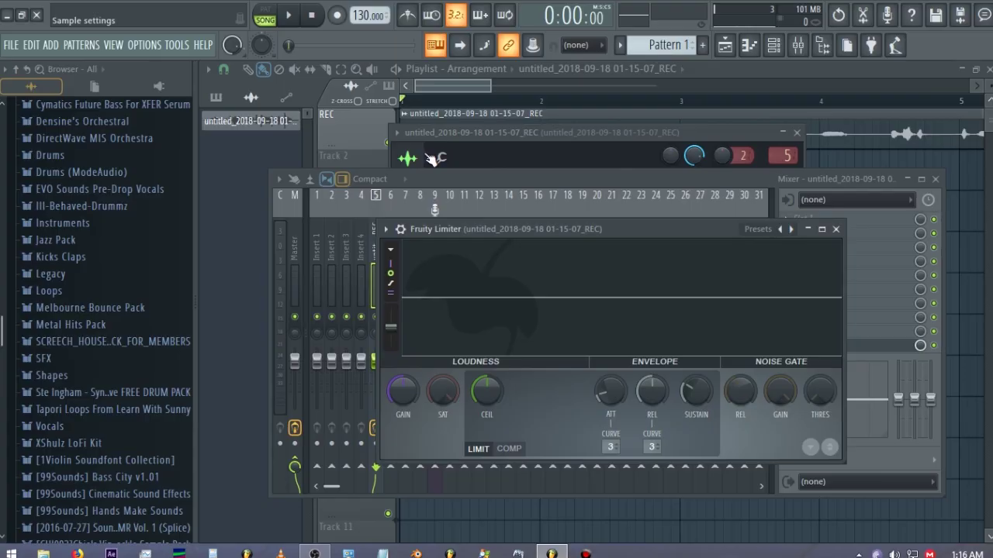
click(796, 132)
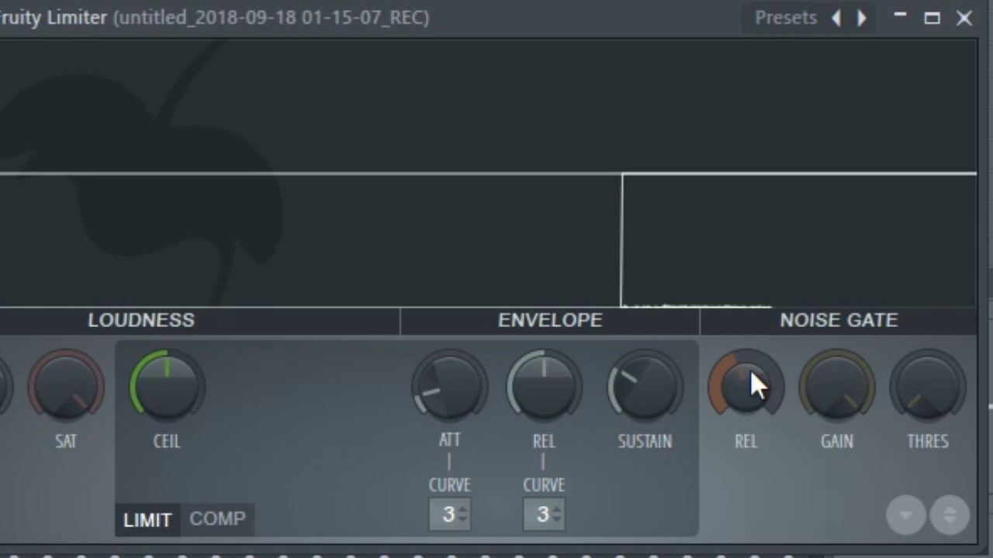
Raise the gate release, drop gain near minimum, and set the threshold so vocals survive.
drag(928, 388, 927, 373)
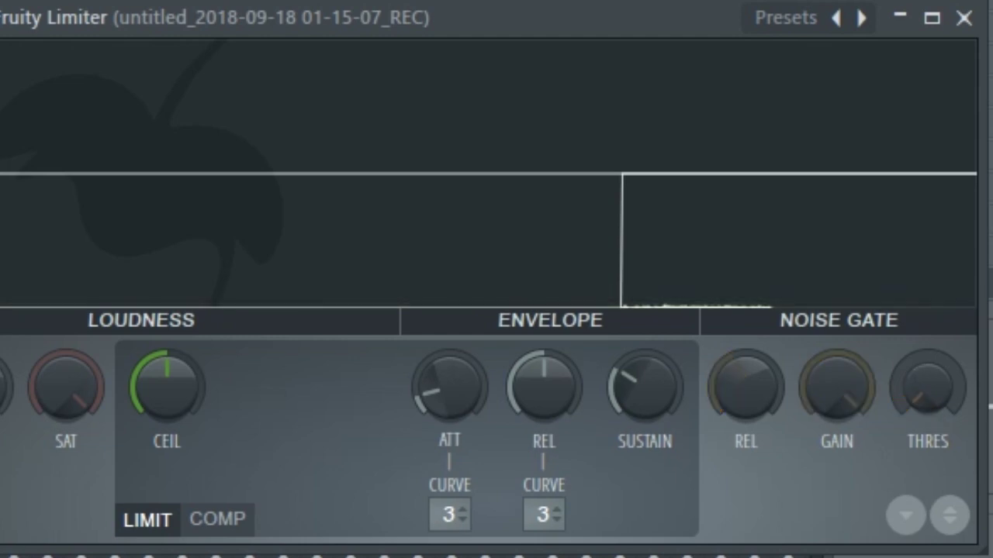
mouse_move(928, 412)
mouse_down()
mouse_move(929, 394)
mouse_move(929, 416)
mouse_up()
drag(837, 386, 837, 434)
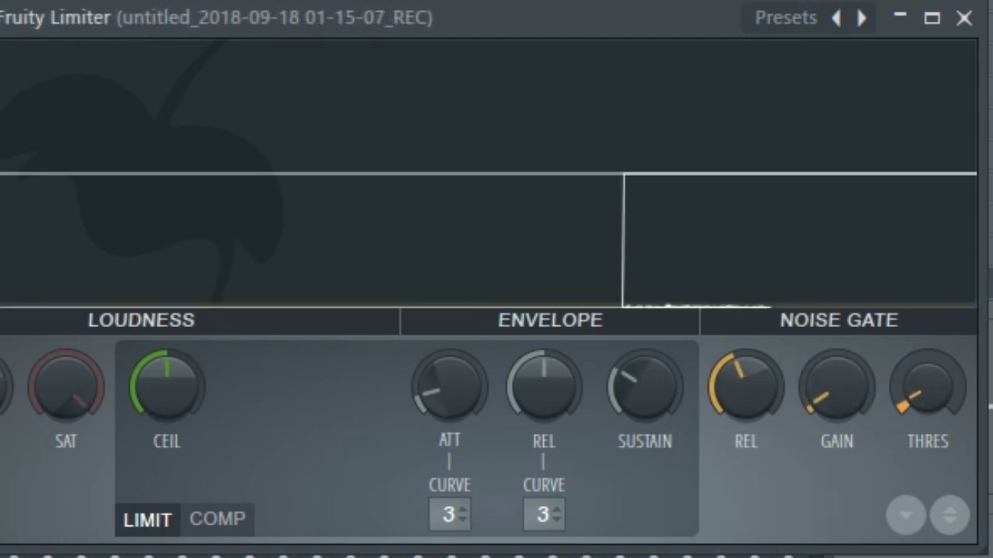
drag(929, 416, 929, 431)
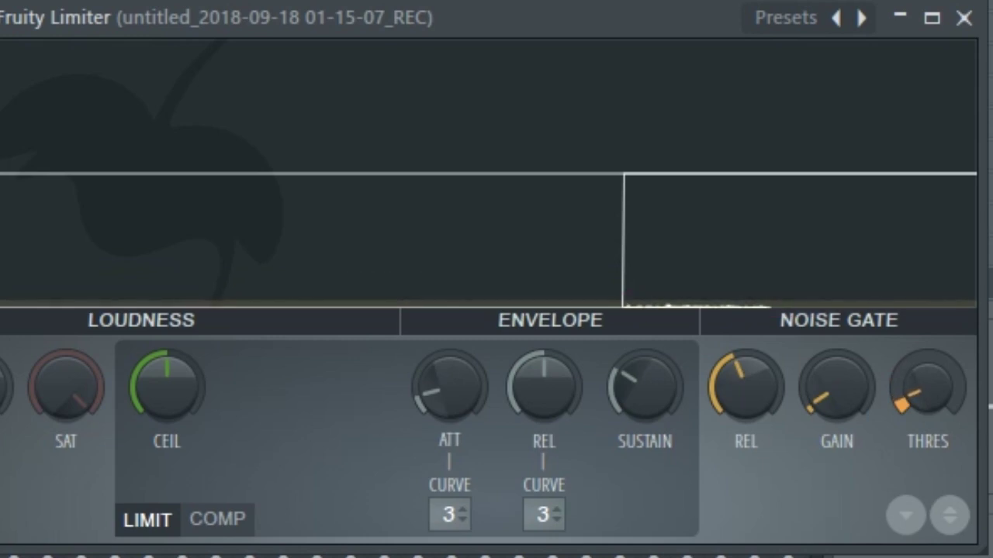
drag(928, 392, 929, 334)
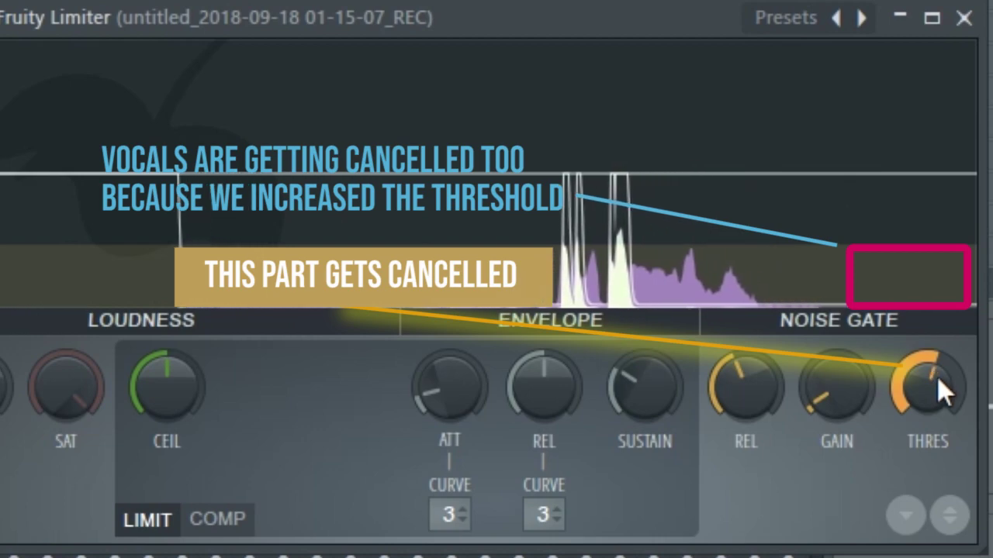
drag(920, 397, 920, 466)
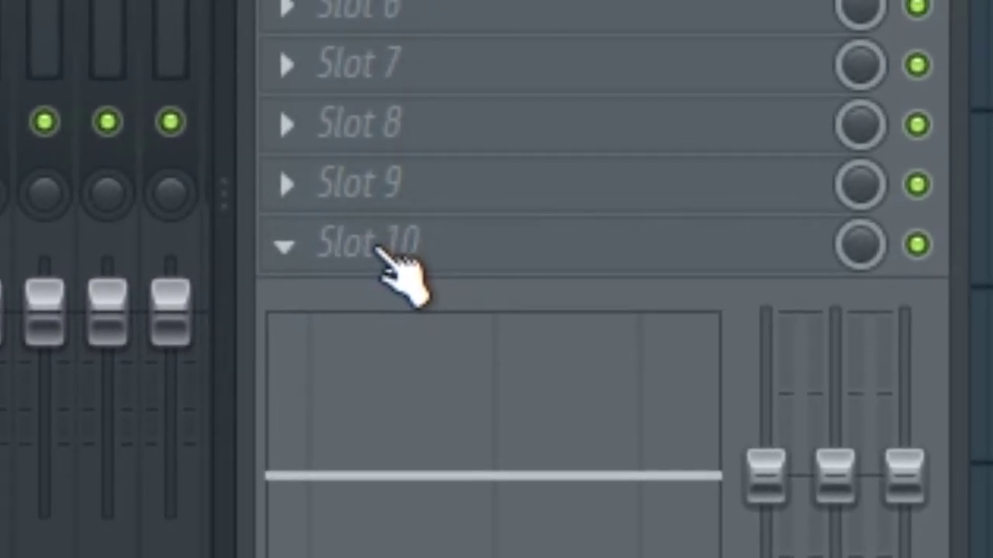
Load Fruity Limiter on the REC insert, raise the gate threshold, and set gain to -34.3dB.
click(388, 256)
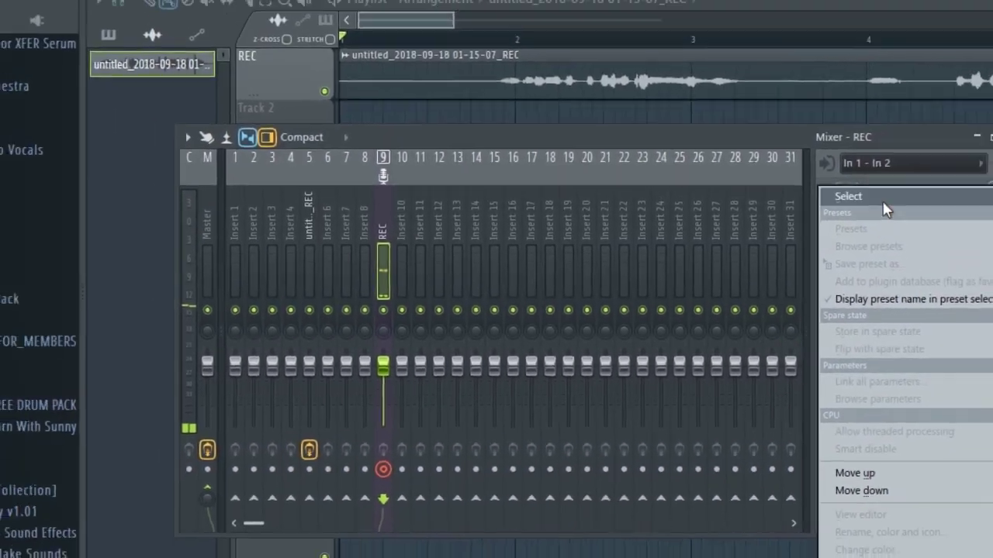
mouse_move(826, 220)
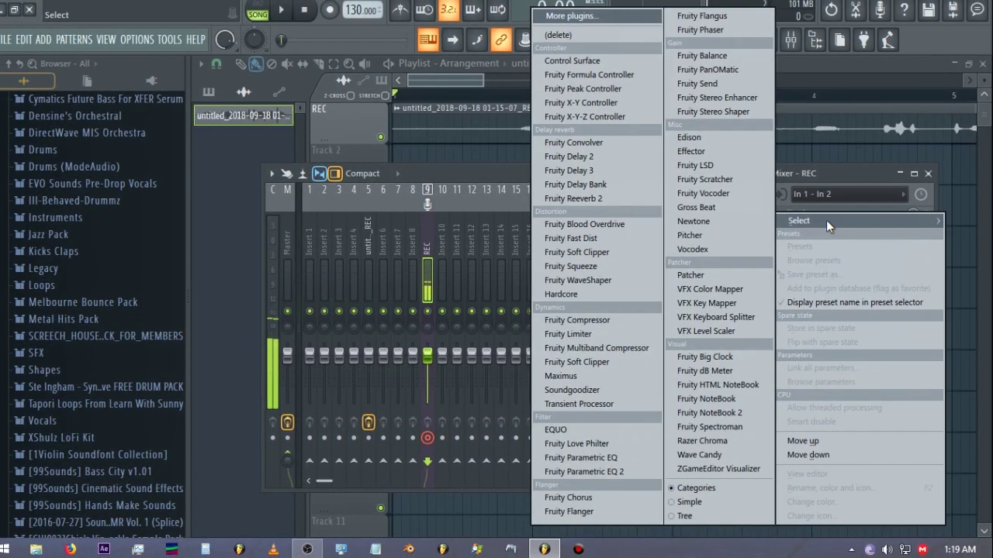
click(590, 334)
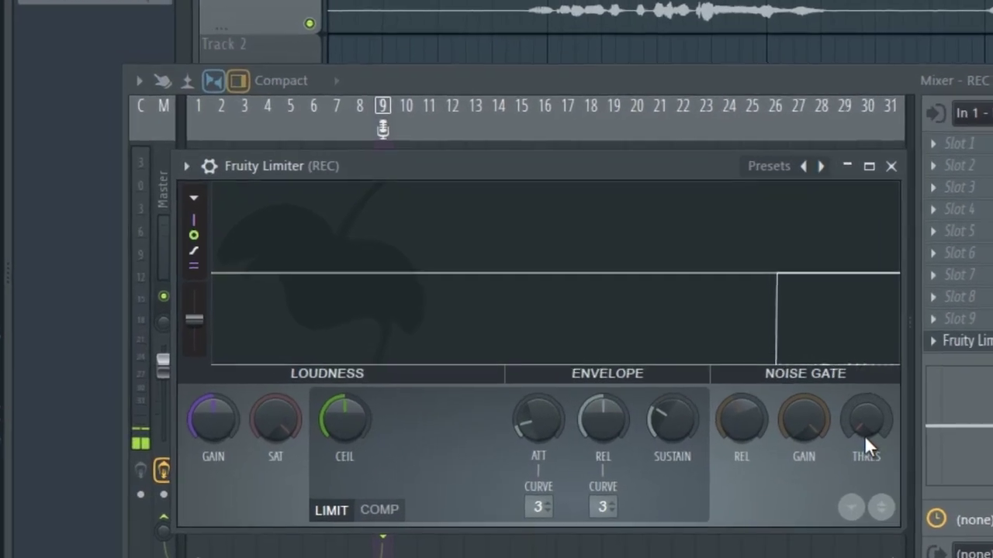
drag(862, 436, 863, 426)
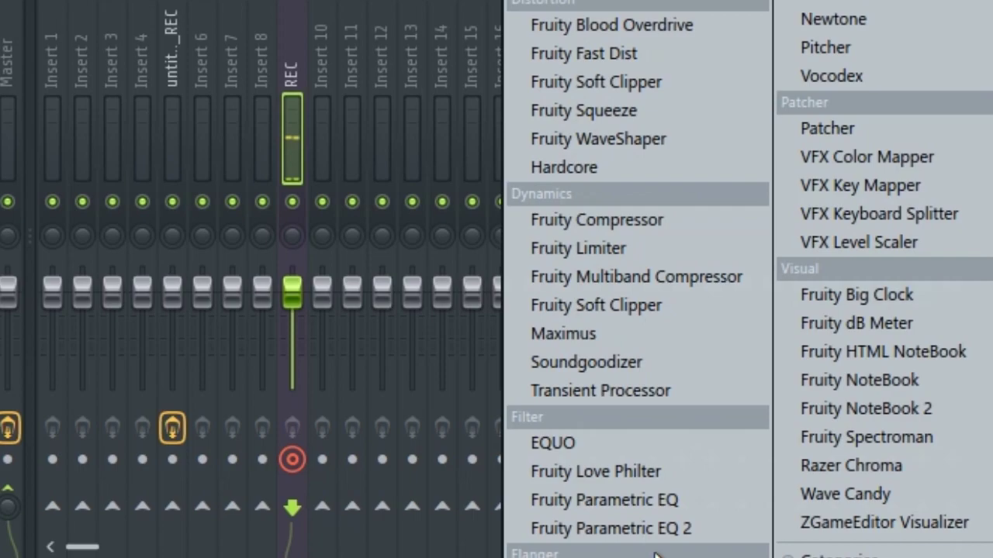
click(654, 253)
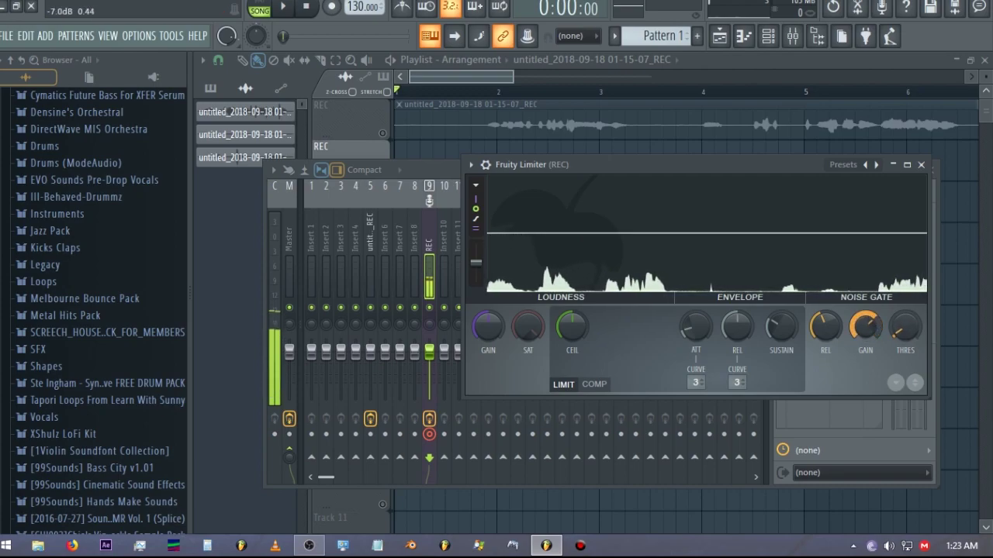
drag(865, 327, 864, 364)
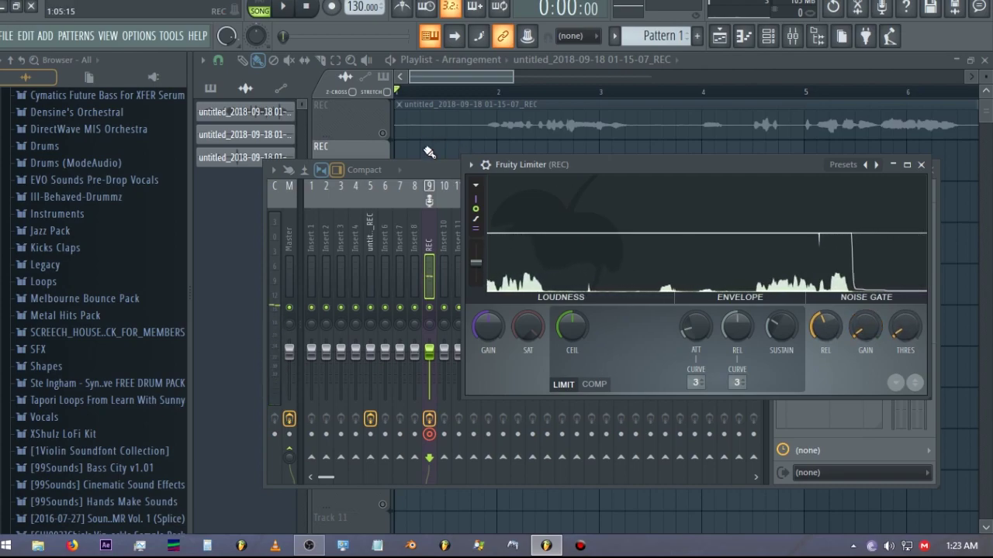
key(F12)
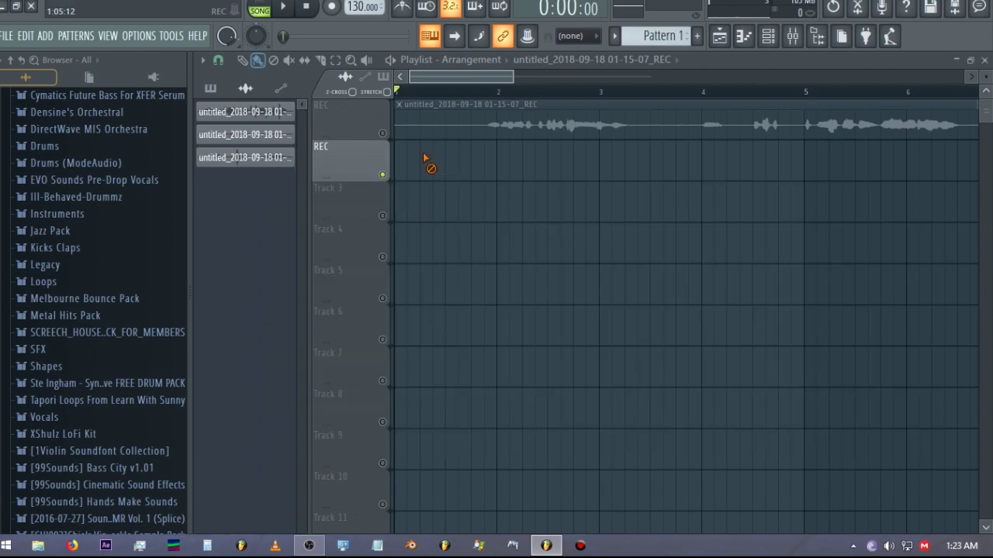
Start recording audio into the playlist as a new clip.
click(334, 7)
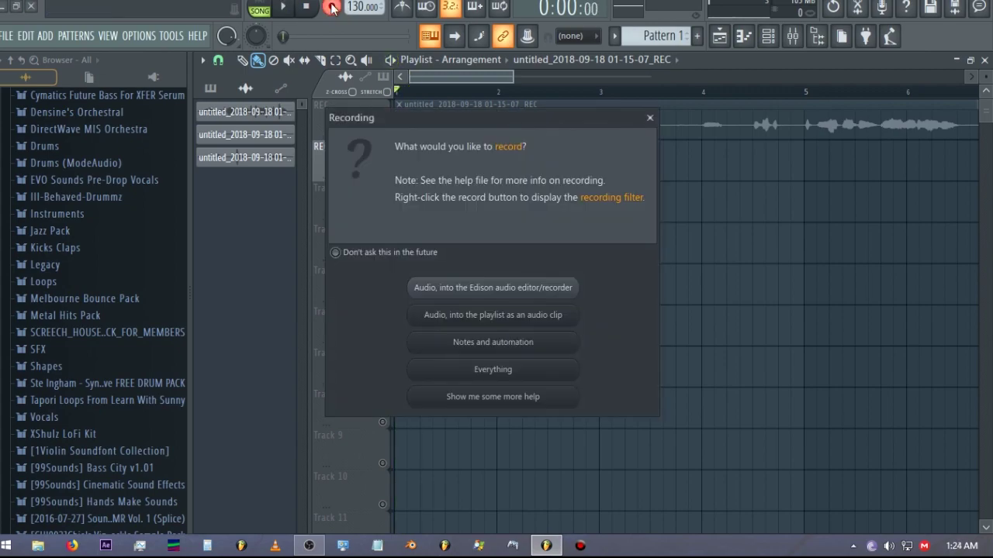
click(516, 315)
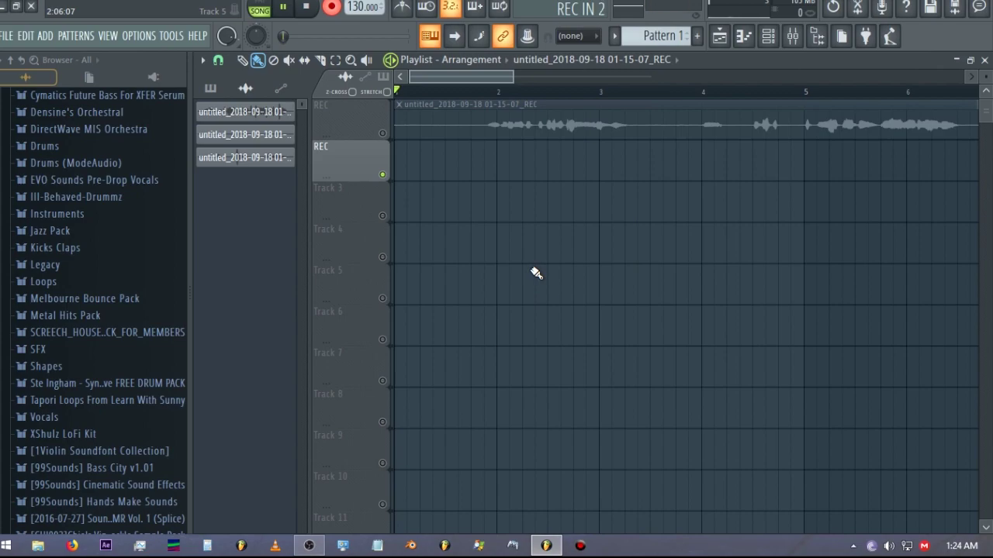